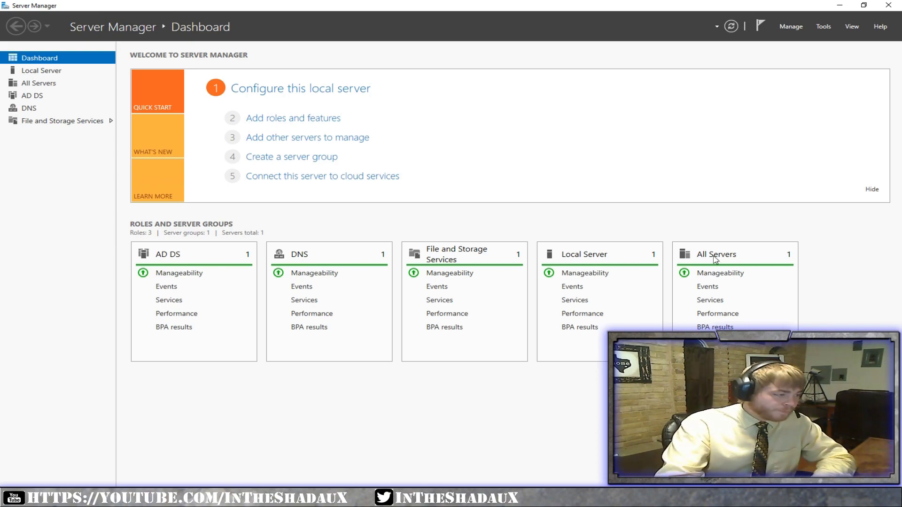
- Launch Command Prompt from Start and ping google.com, getting 4/4 replies from 216.58.194.46
click(11, 497)
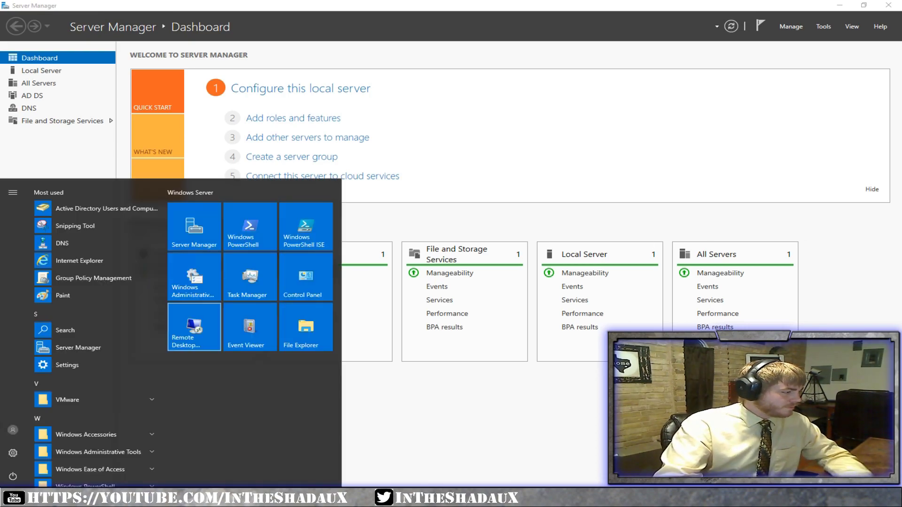
text(cmd)
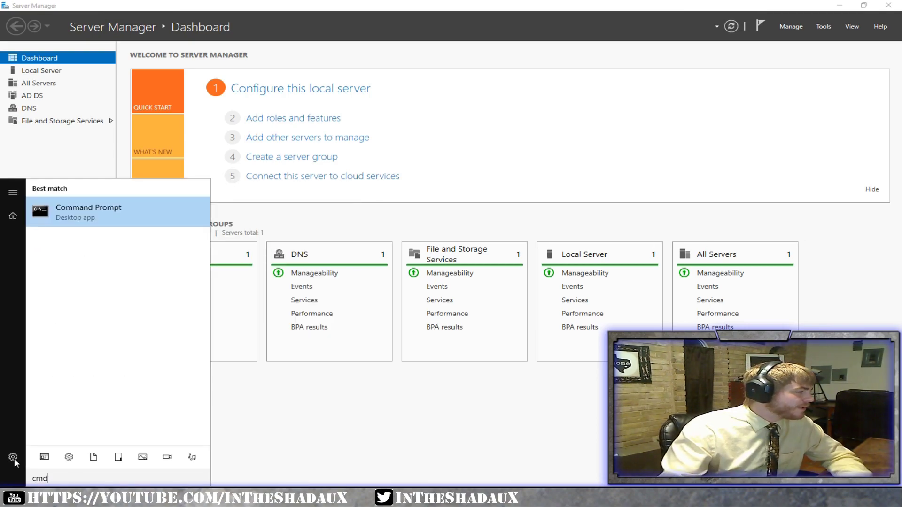
click(157, 207)
click(299, 175)
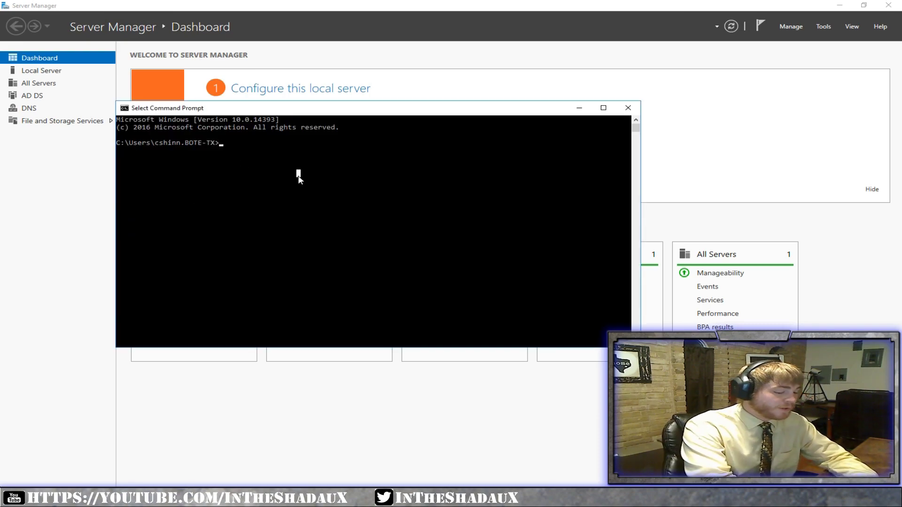
text(ping goog)
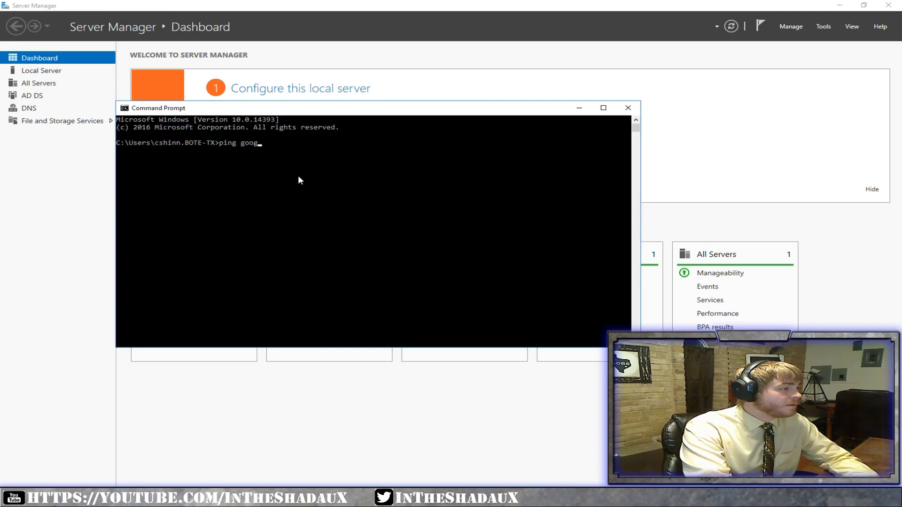
text(le.com)
key(Return)
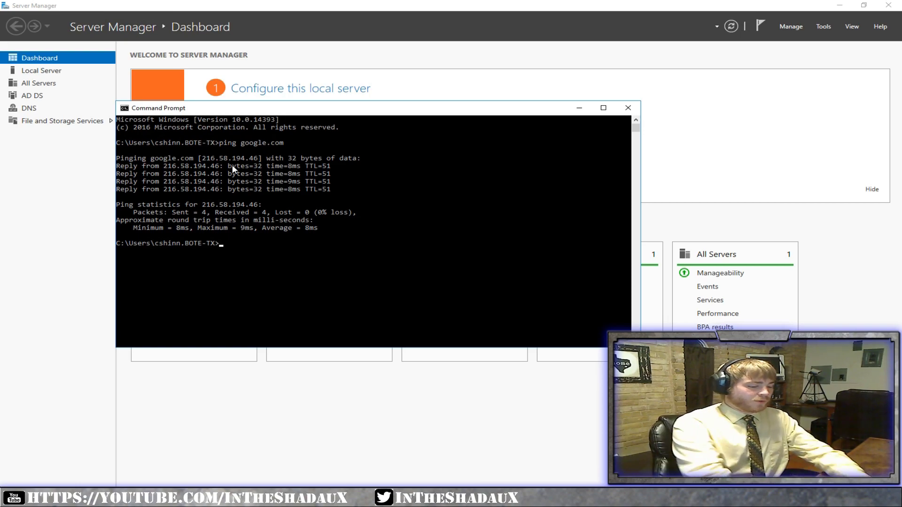
- Ping bote-dfs01 for 4/4 replies from 10.0.23.28, then open a File Explorer window
text(ping bote-dfs01)
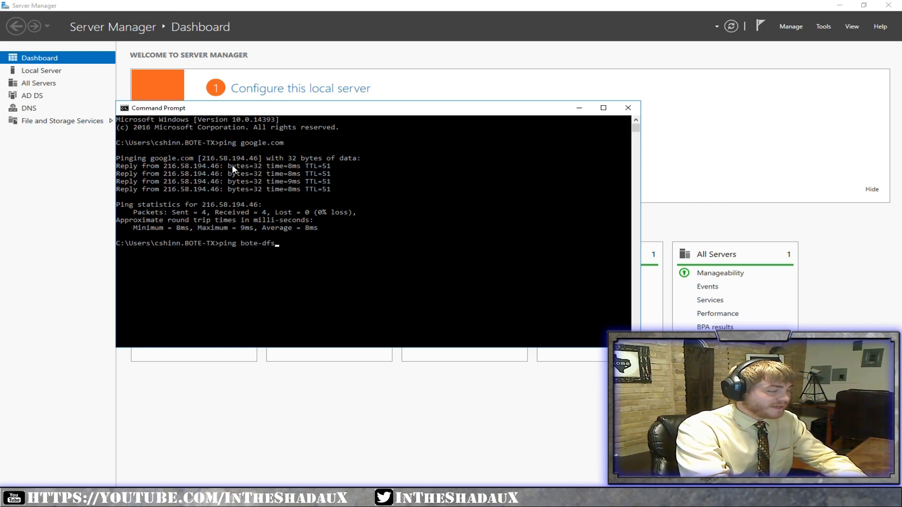
key(Return)
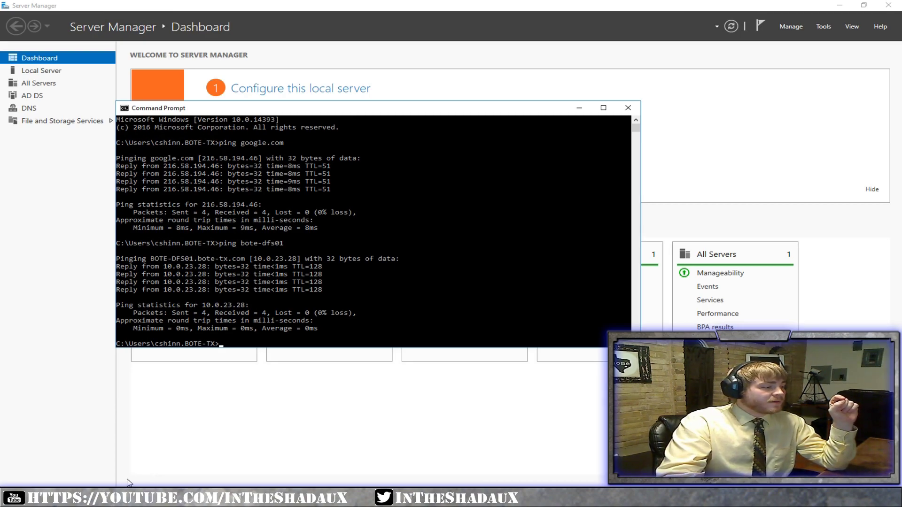
key(super+e)
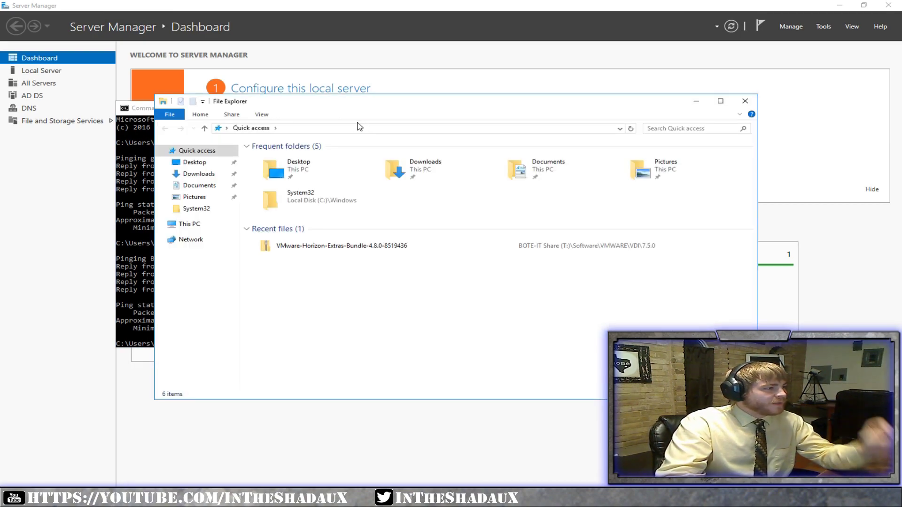
- Browse the shares at \\bote-dfs01\ and then at \\10.0.23.28 in File Explorer
click(350, 128)
text(\\bote-dfs01\)
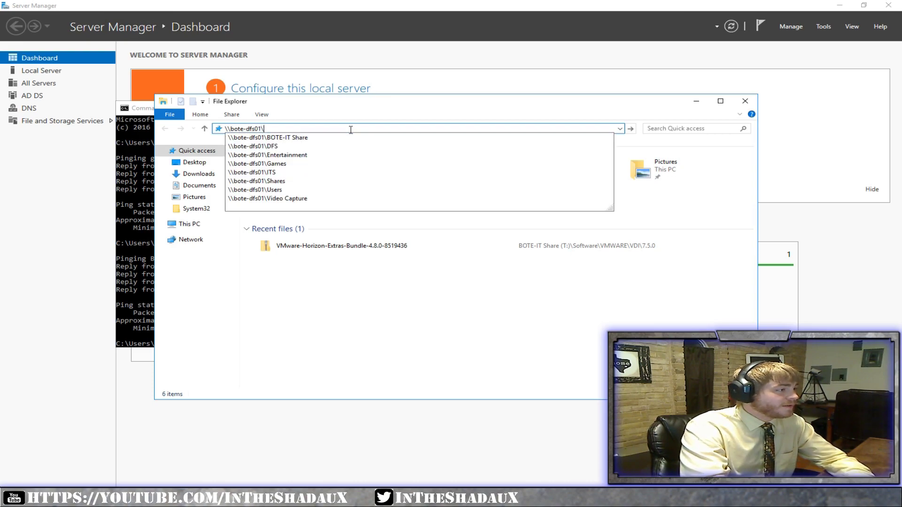
key(Return)
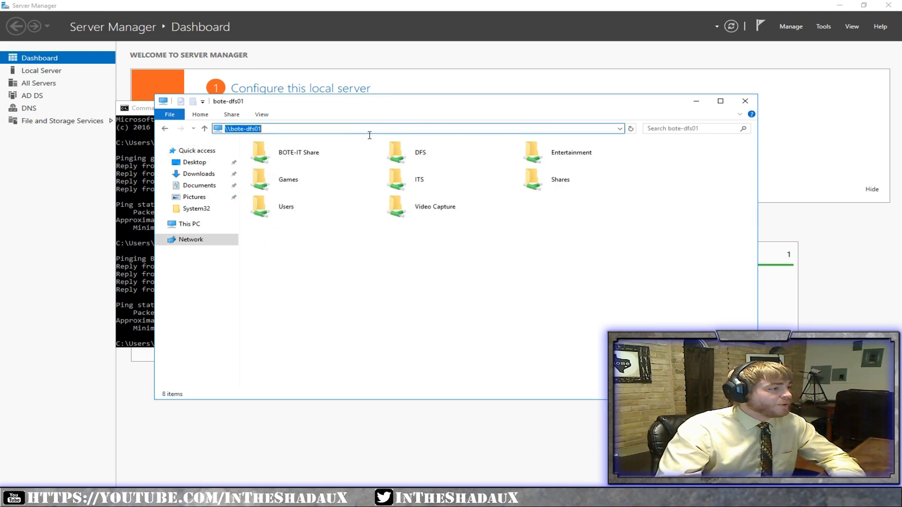
drag(413, 104, 708, 77)
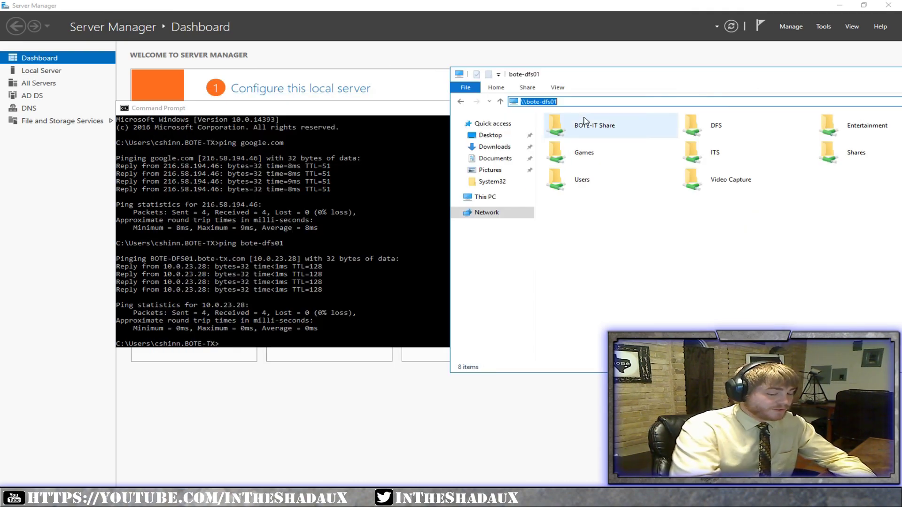
text(\\10)
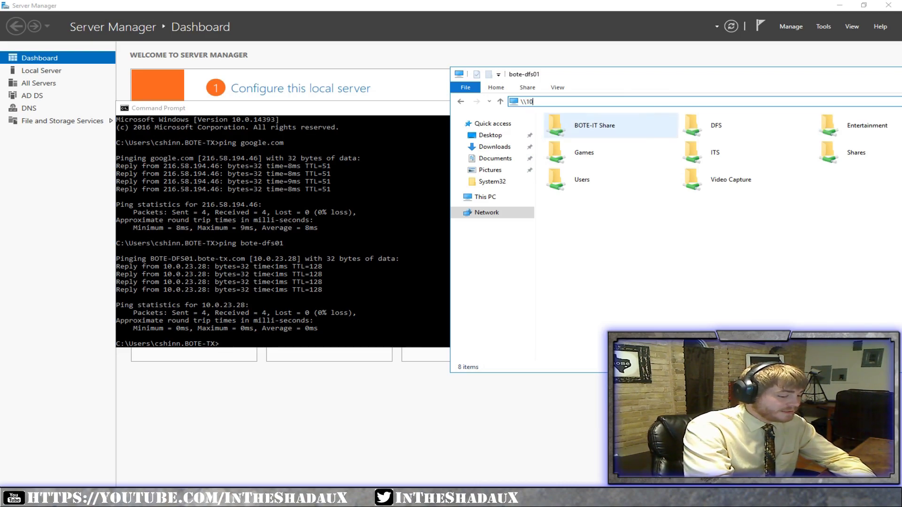
text(.0.23.28)
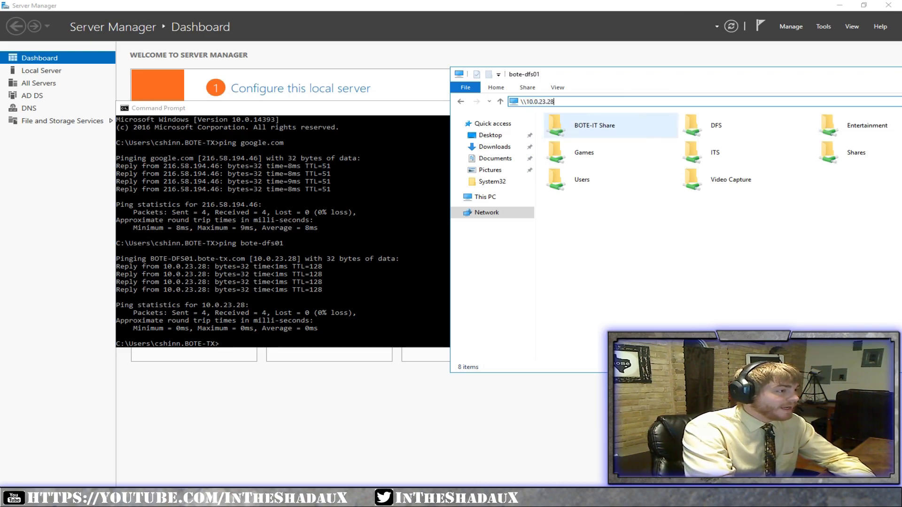
key(Return)
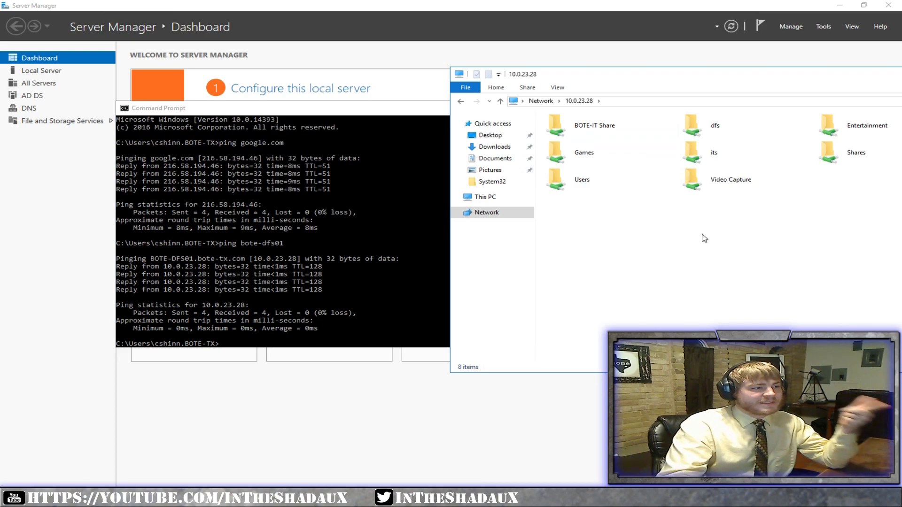
- Close File Explorer and bring the Command Prompt back in front
drag(740, 69, 759, 75)
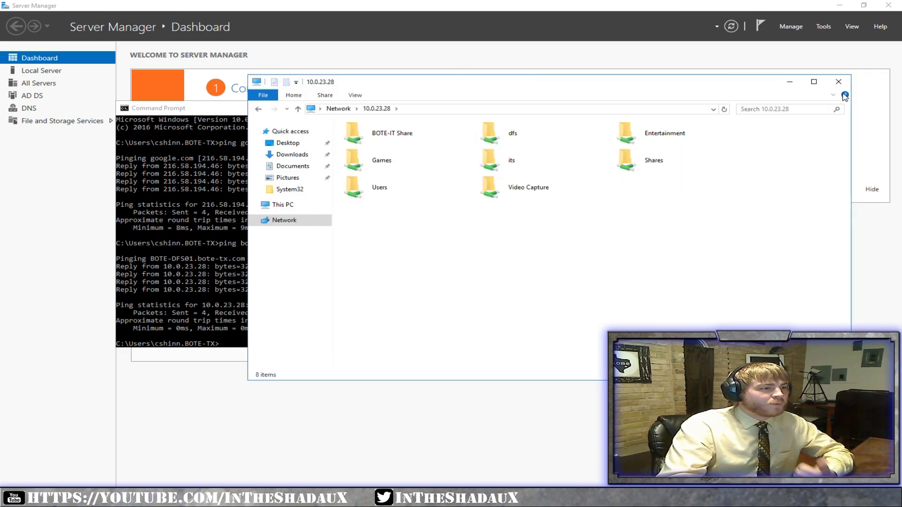
click(835, 85)
drag(451, 112, 512, 96)
click(510, 151)
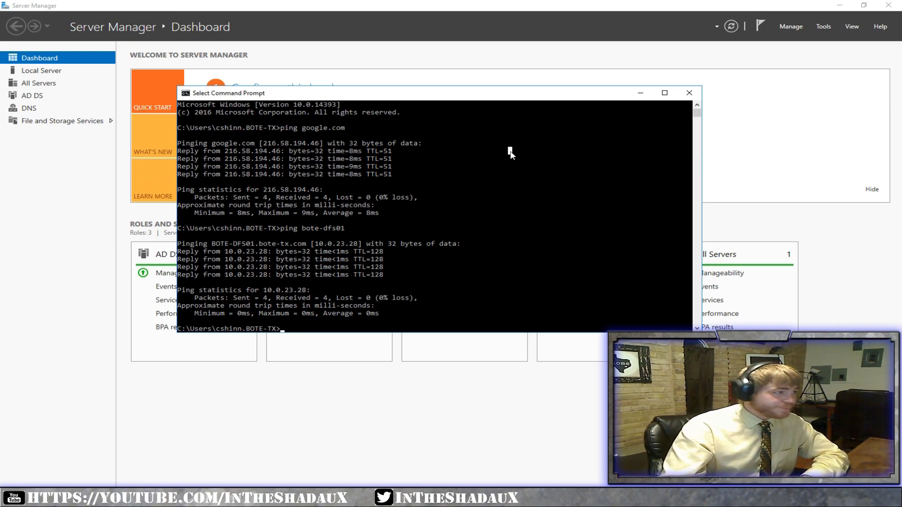
- Minimize the console, select the DNS role page, and launch DNS Manager from Tools
click(118, 197)
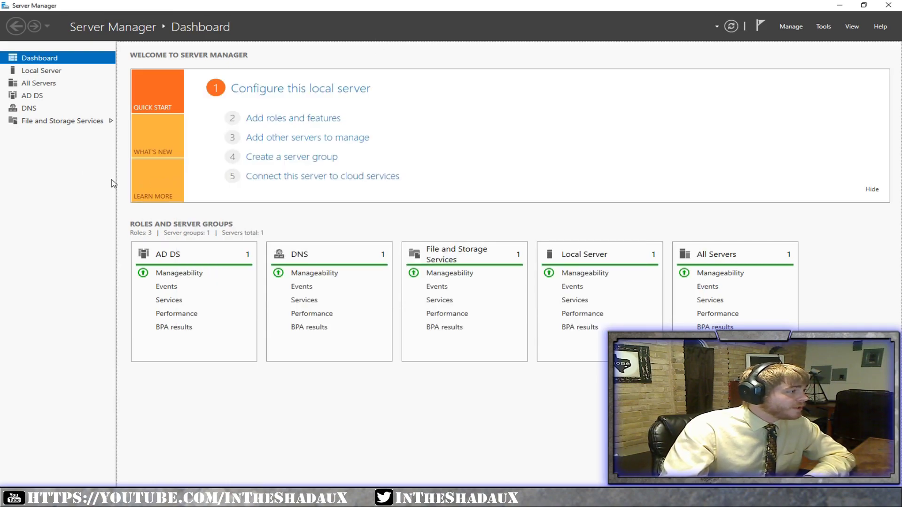
click(33, 108)
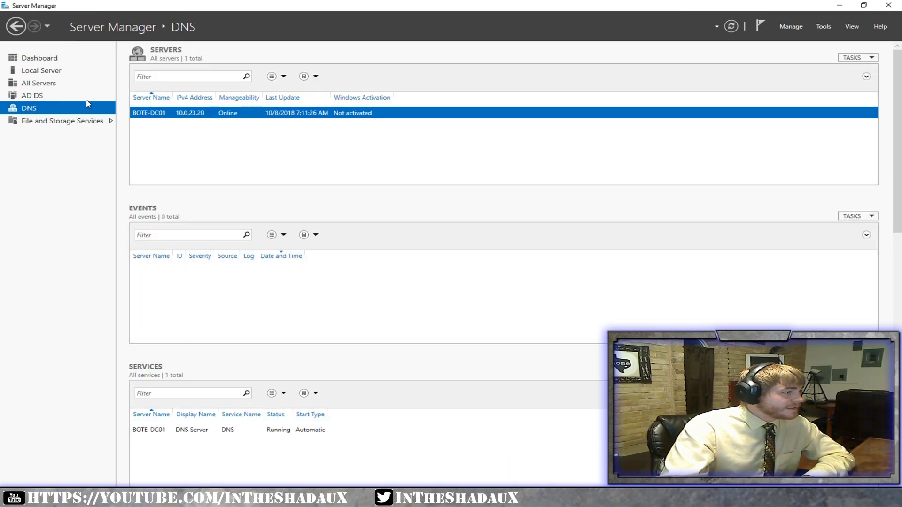
click(825, 27)
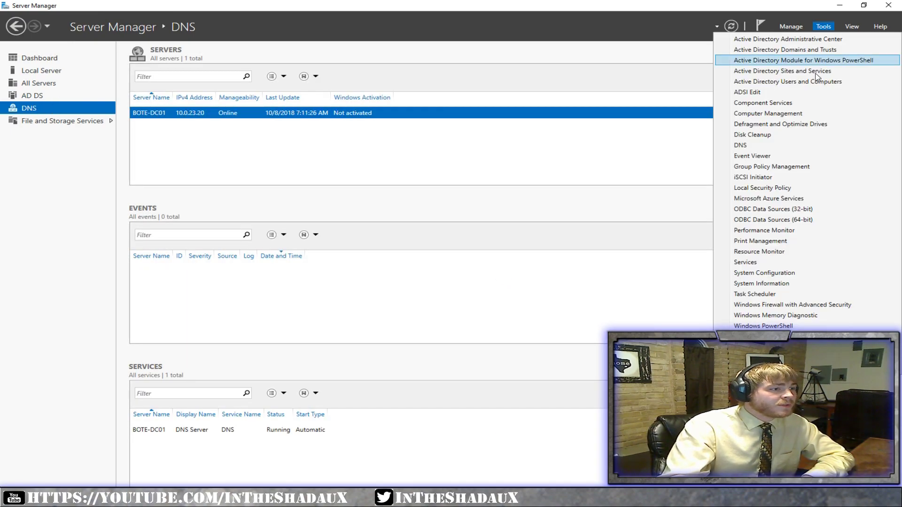
click(760, 146)
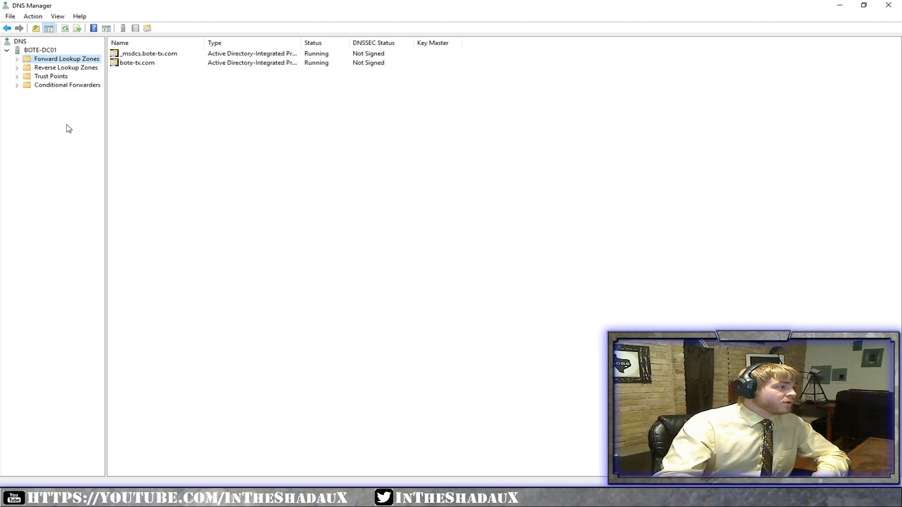
- Expand Forward Lookup Zones to list bote-tx.com's records, then return to Command Prompt
click(17, 59)
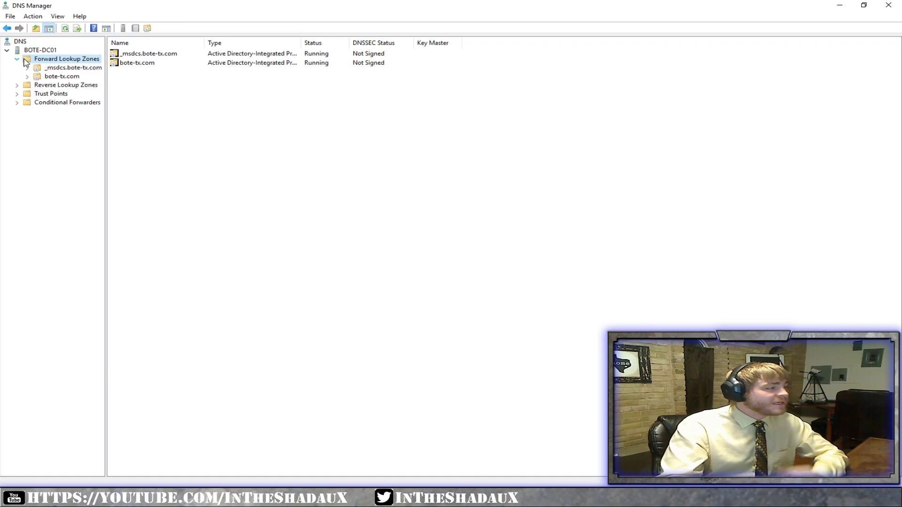
click(28, 78)
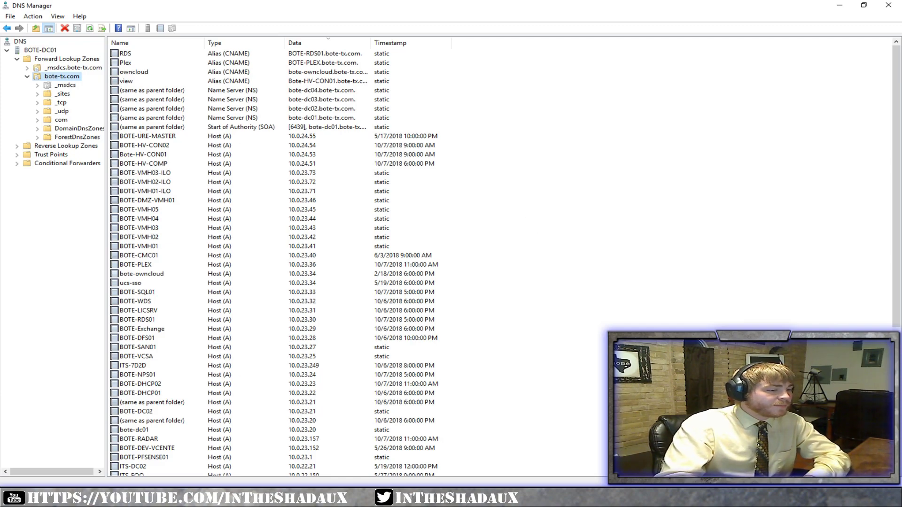
key(alt+Tab)
click(278, 221)
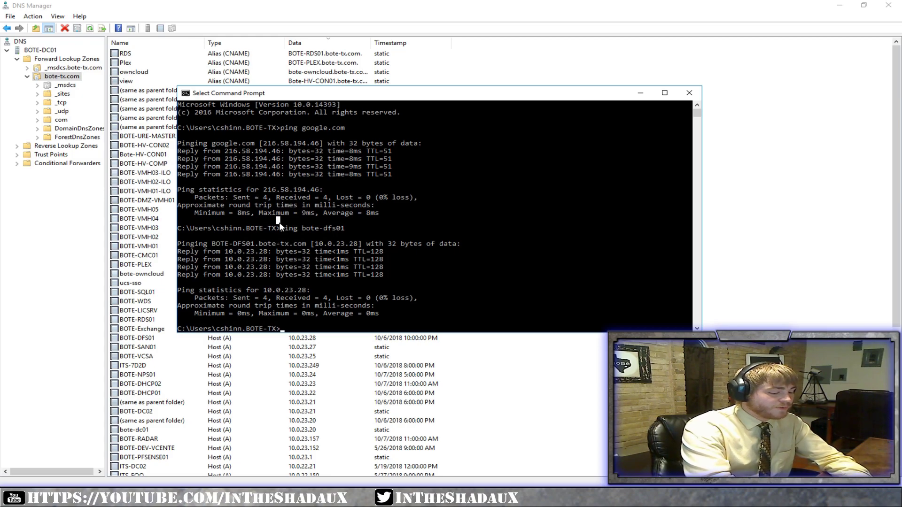
- Run ipconfig /all to review the server's network settings
text(ipconfig)
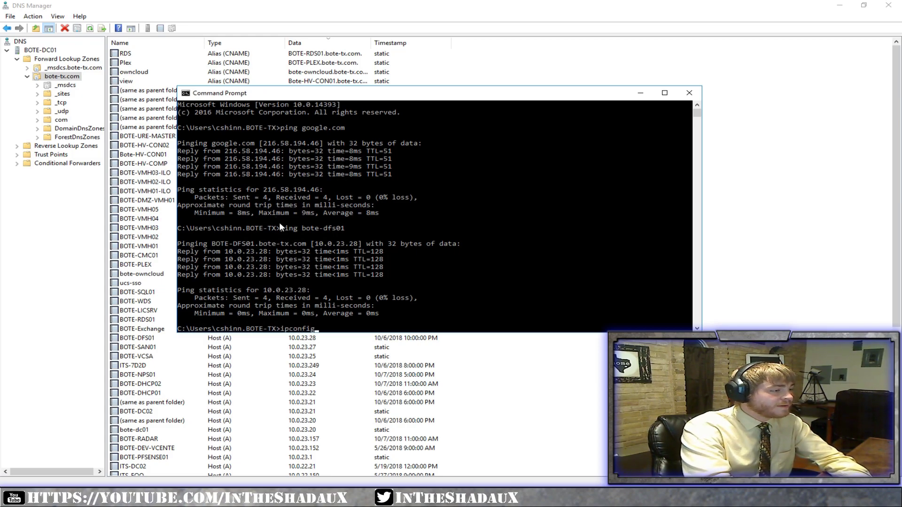
text( /all)
key(Return)
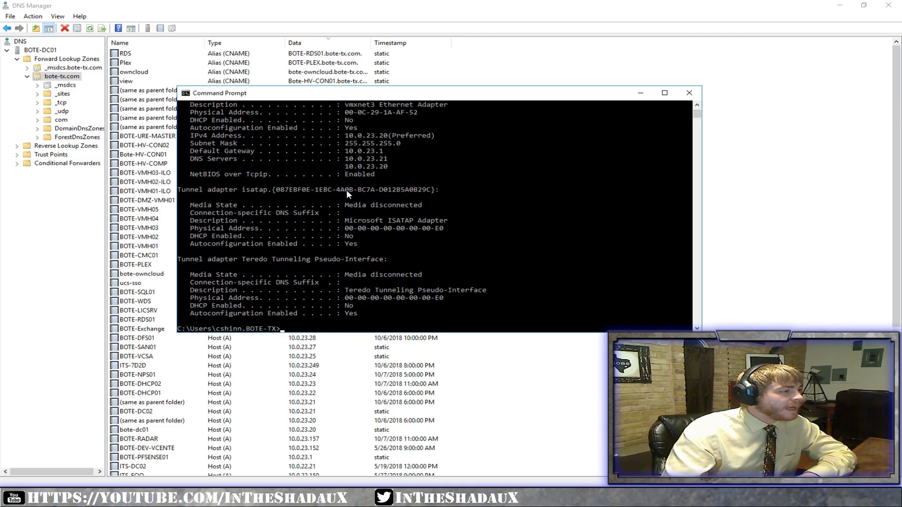
scroll(346, 192, up, 3)
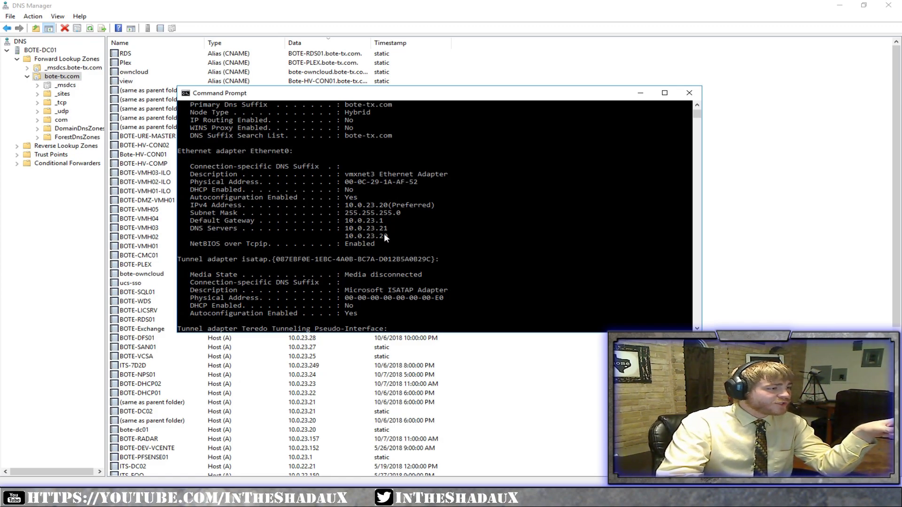
- Ping bote-dc02 and get 4/4 replies from 10.0.23.21 with 0% loss
click(509, 49)
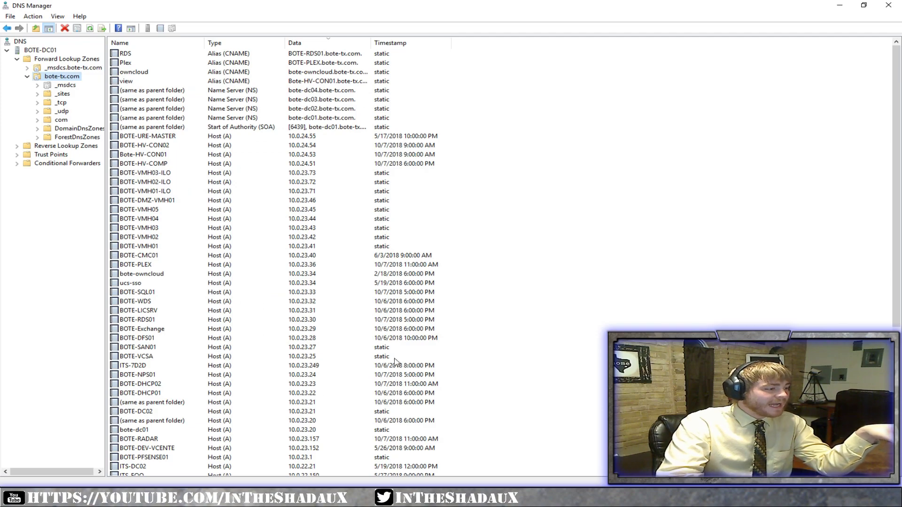
key(alt+Tab)
click(368, 229)
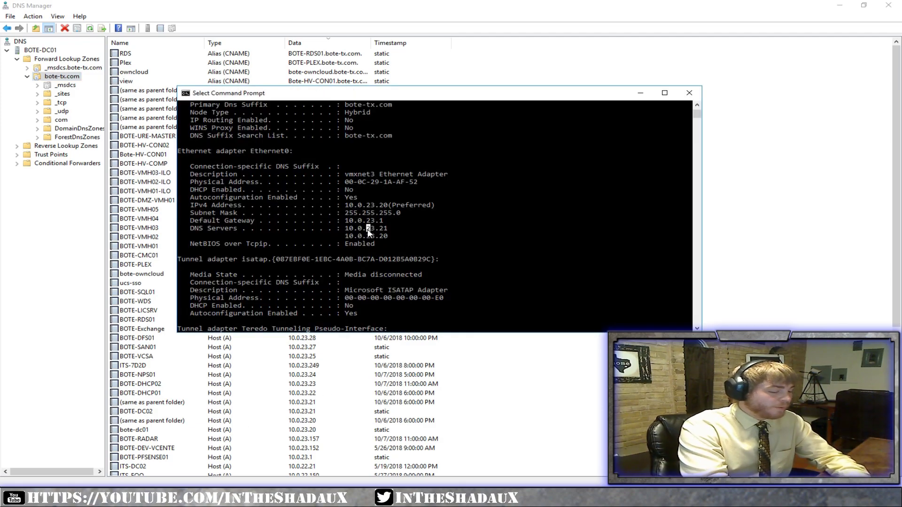
text(ping bote)
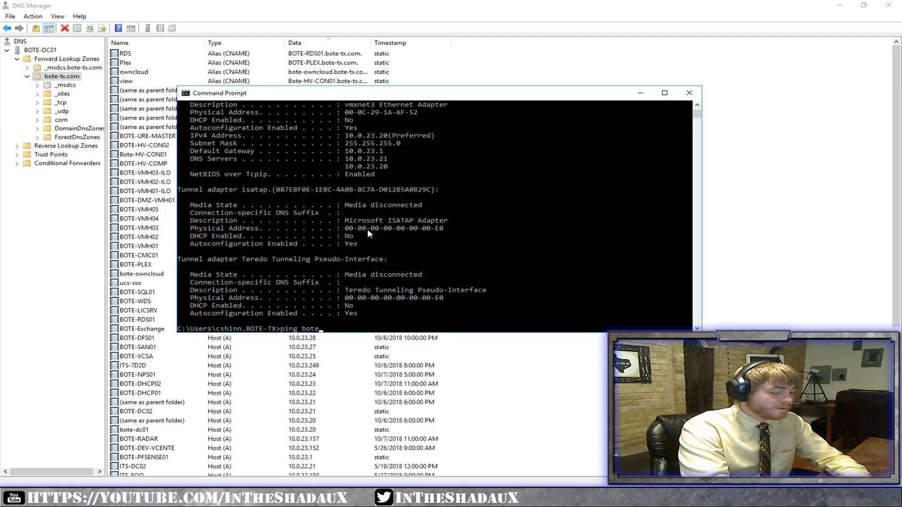
text(-dc02)
key(Return)
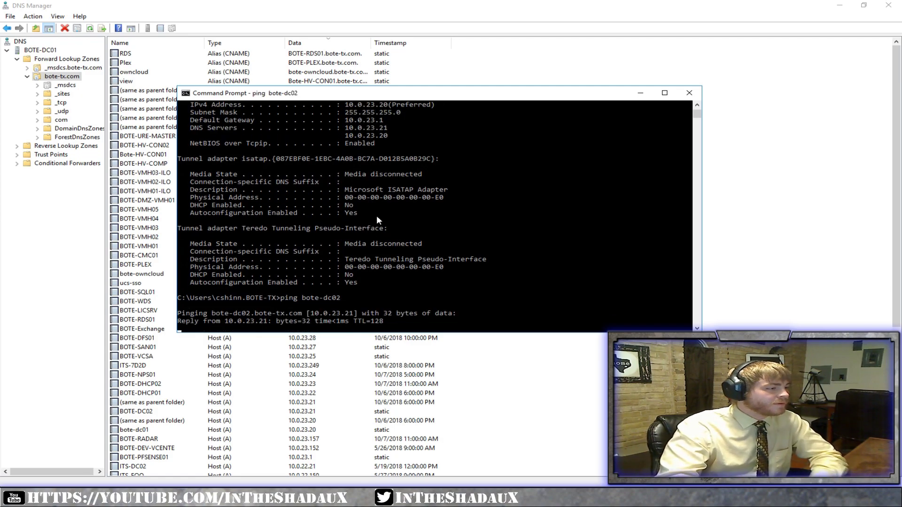
click(376, 215)
key(Escape)
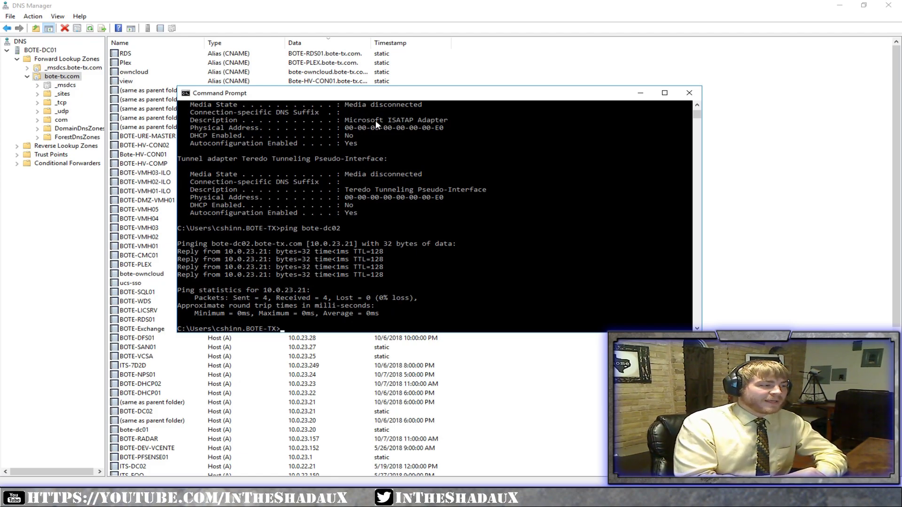
click(474, 64)
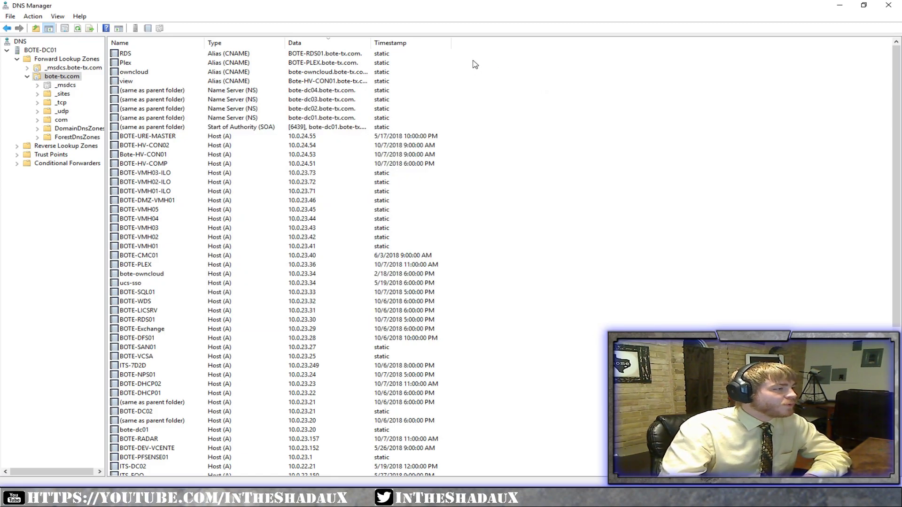
click(240, 155)
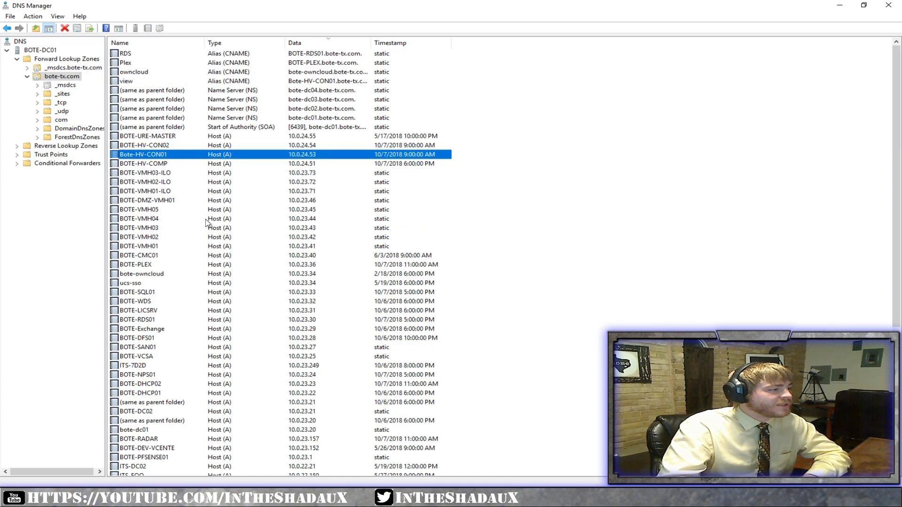
double_click(331, 220)
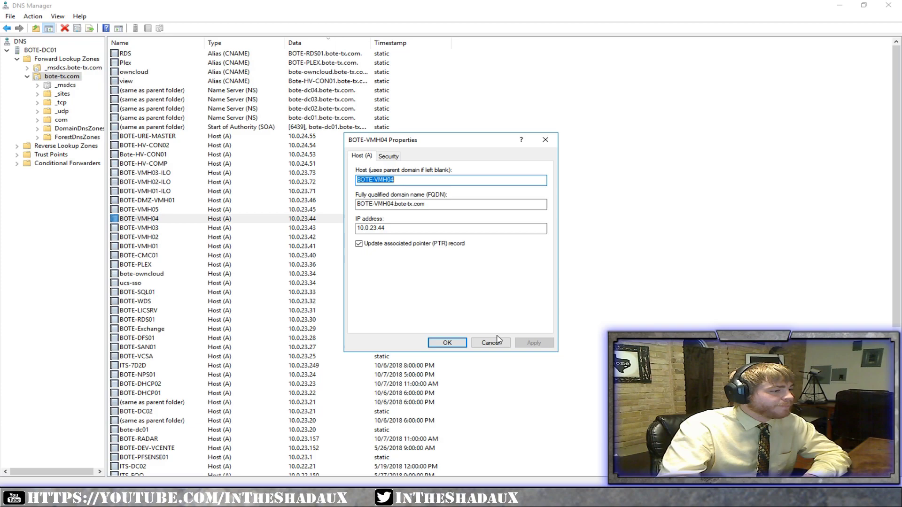
click(491, 342)
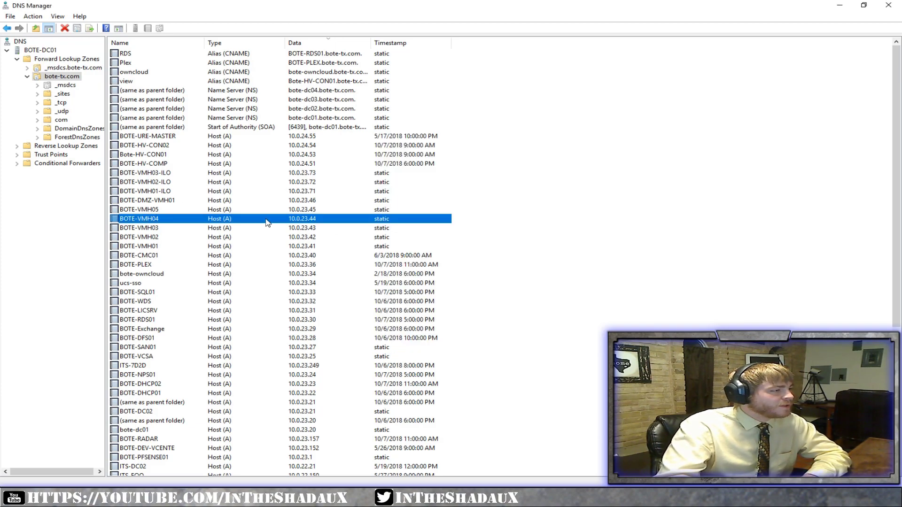
click(588, 166)
right_click(512, 140)
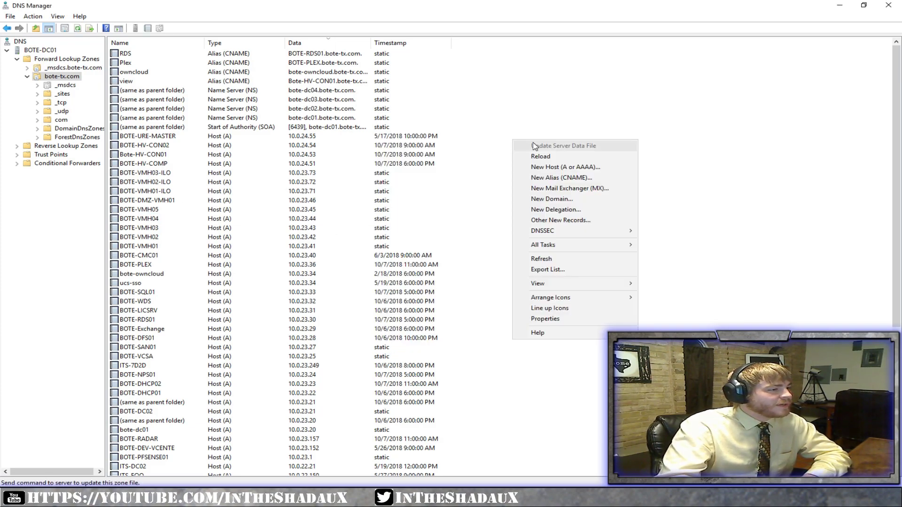
click(577, 167)
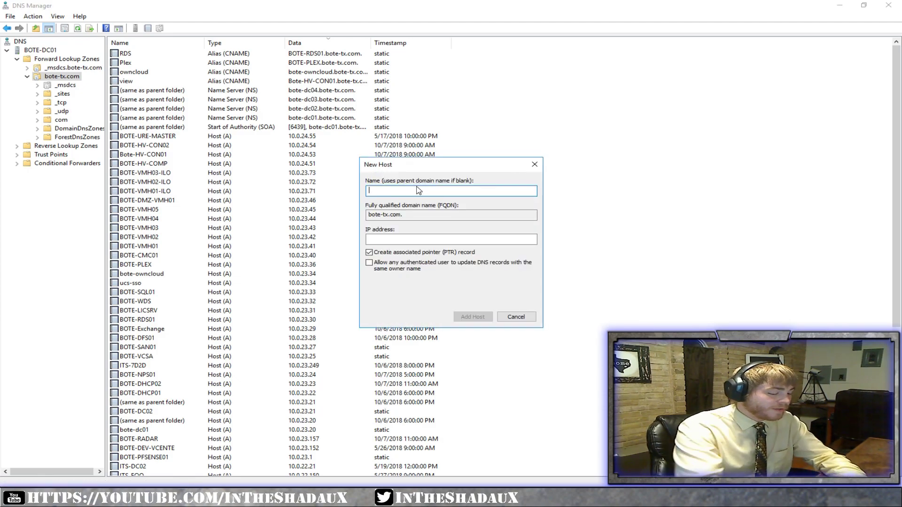
text(xra)
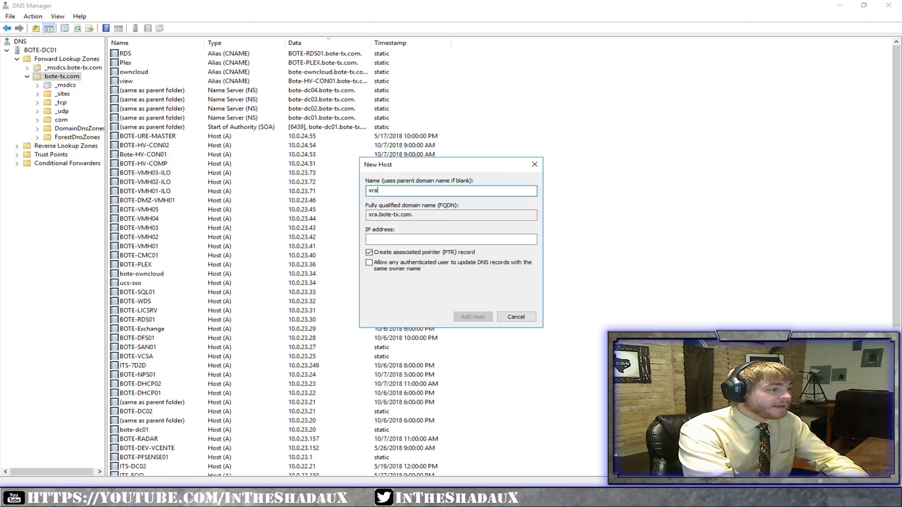
text(y)
key(Tab)
key(Tab)
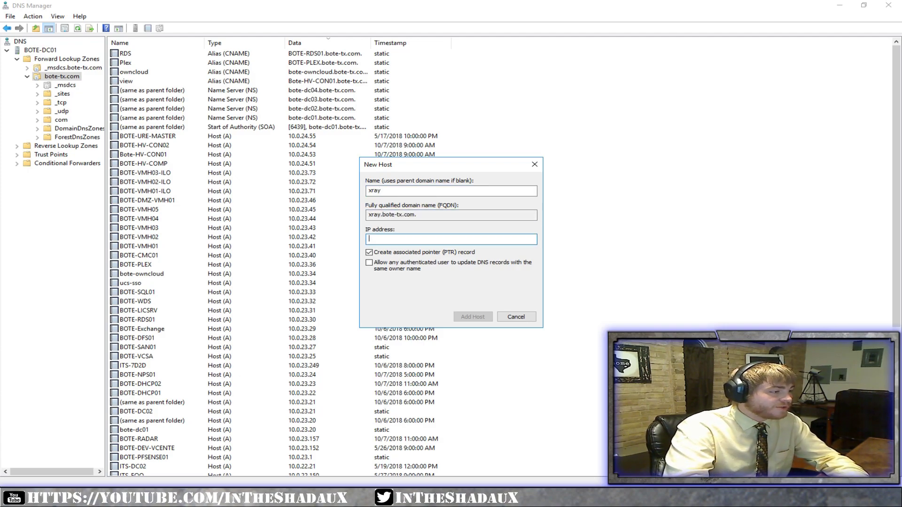
text(10.0.23)
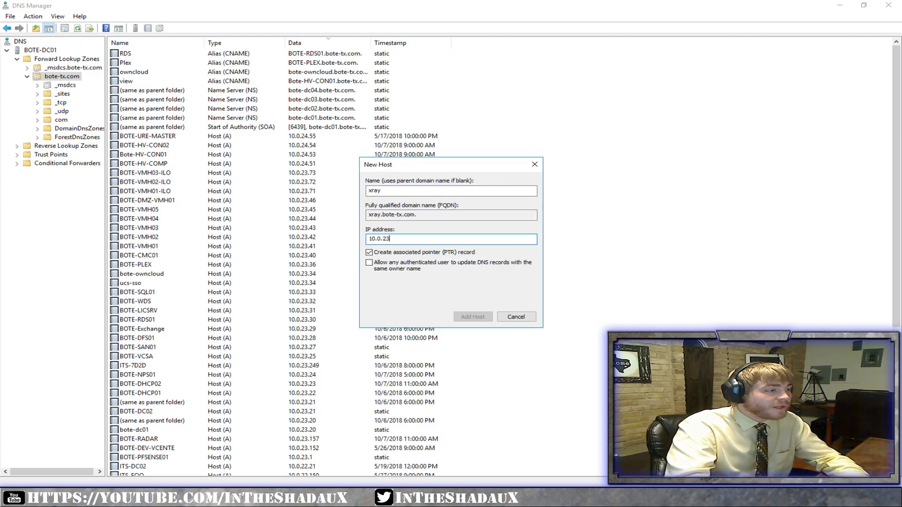
text(.222)
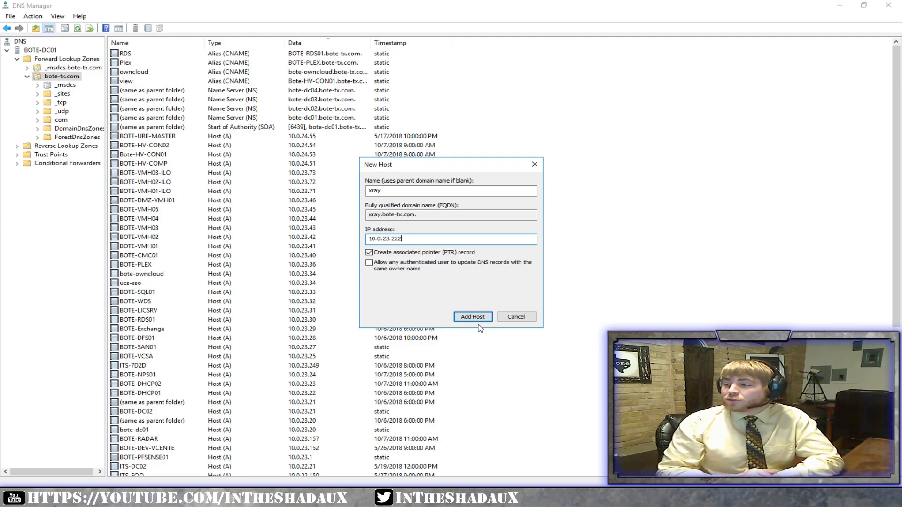
click(530, 322)
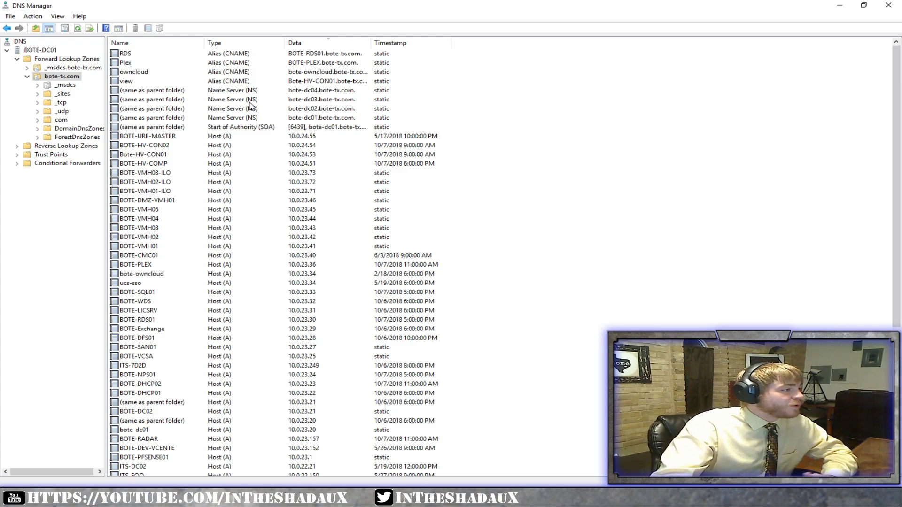
- Select the view, RDS, Plex and owncloud alias records in turn, then return to Command Prompt
click(241, 82)
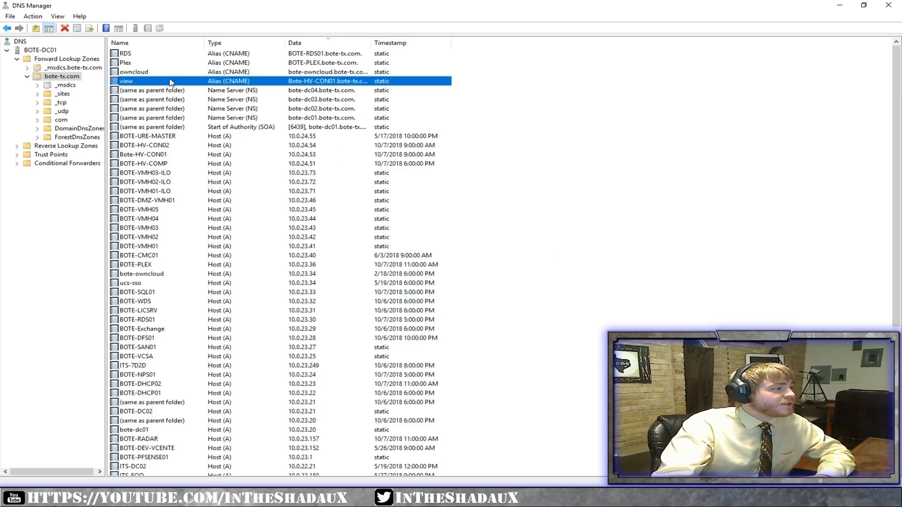
click(133, 55)
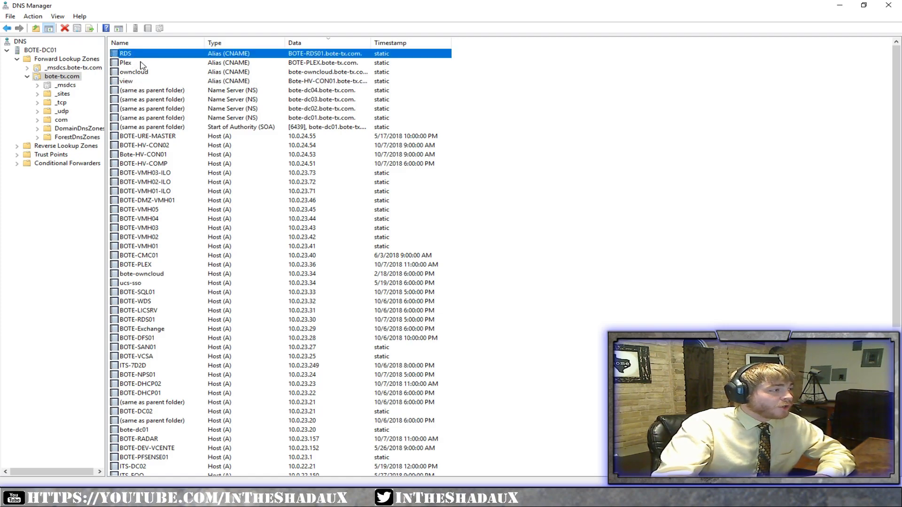
click(140, 63)
click(140, 72)
click(136, 81)
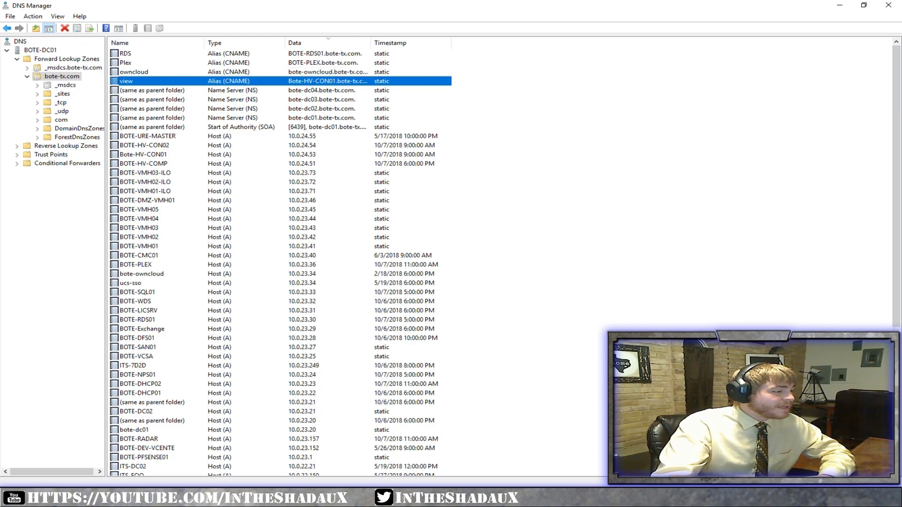
key(alt+Tab)
click(387, 228)
- Ping the rds alias, resolving to BOTE-RDS01.bote-tx.com at 10.0.23.30 with 4/4 replies
text(ping rds)
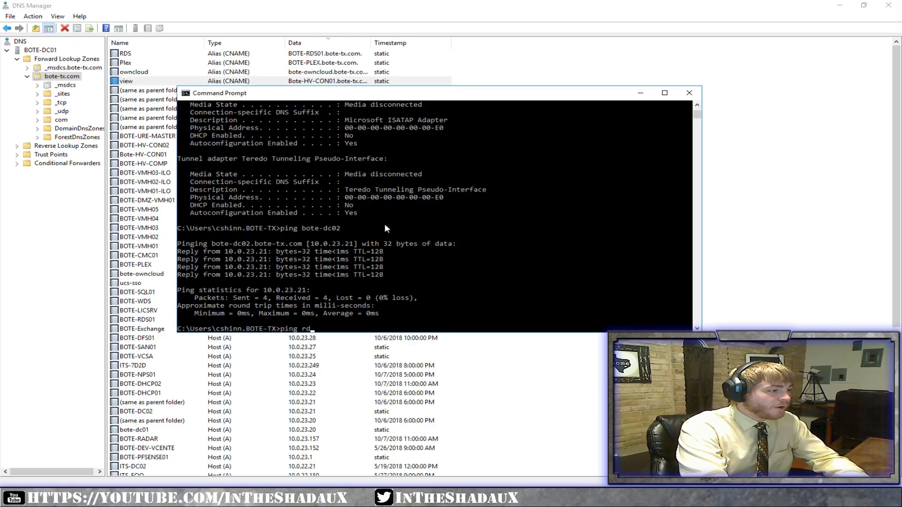
key(Return)
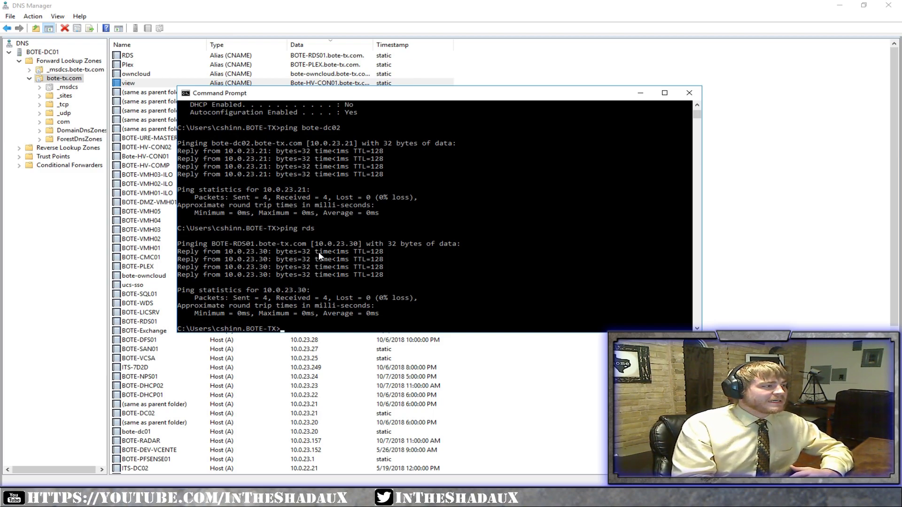
click(17, 261)
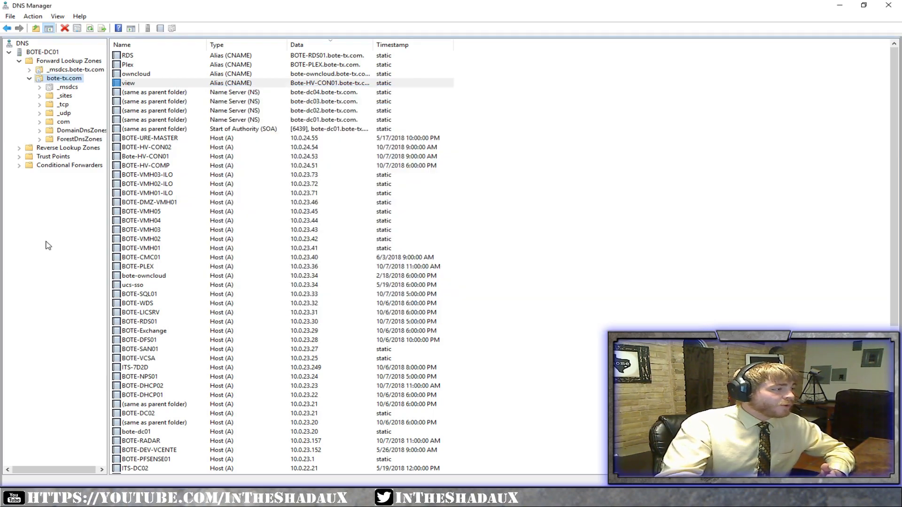
click(629, 229)
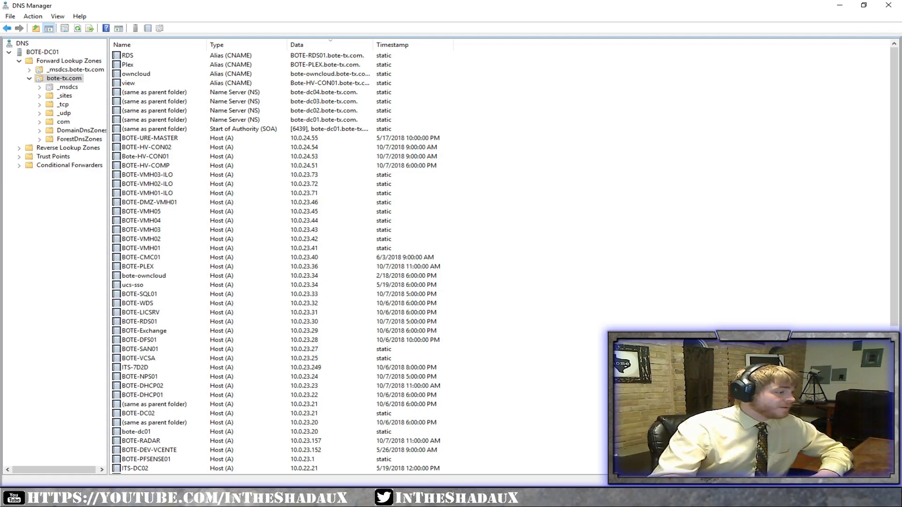
key(super+e)
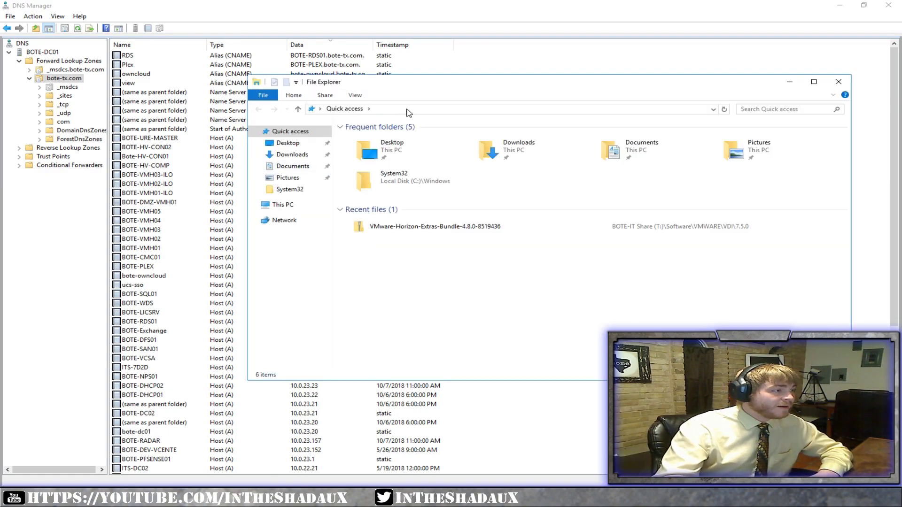
click(406, 110)
text(\\file\)
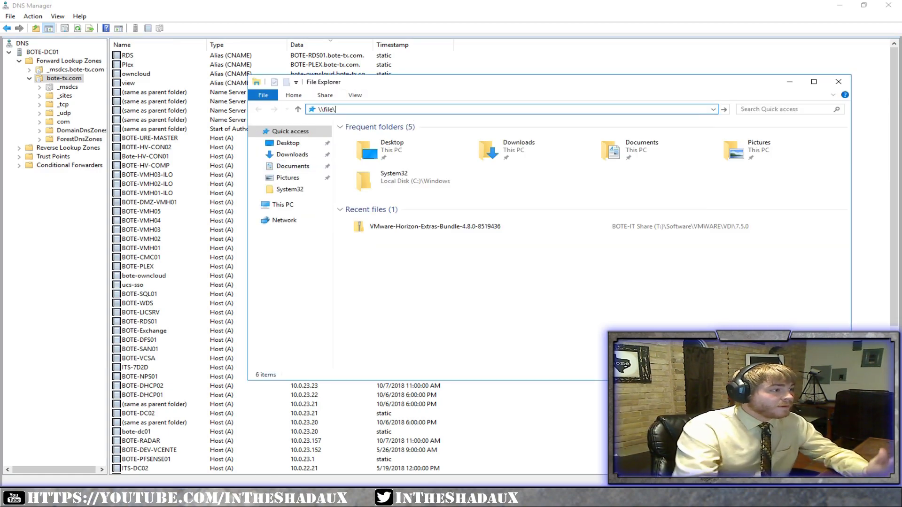
click(839, 81)
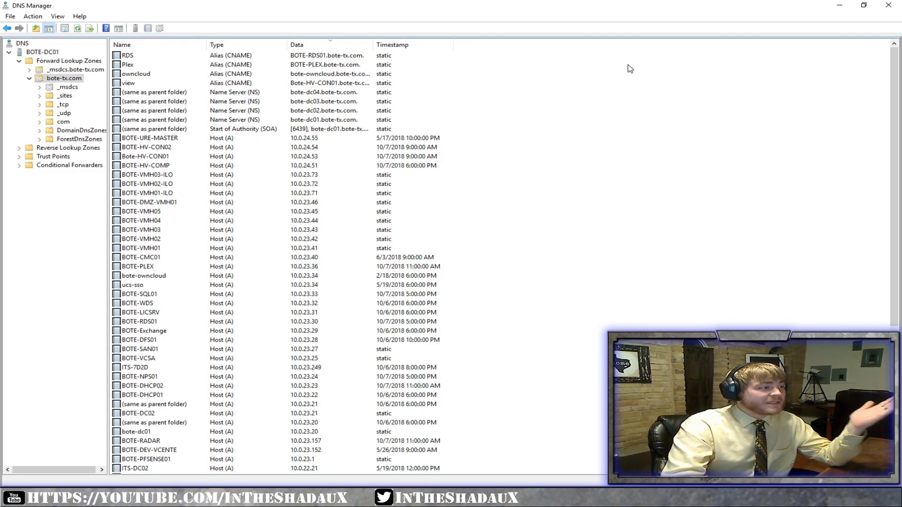
right_click(508, 165)
click(752, 145)
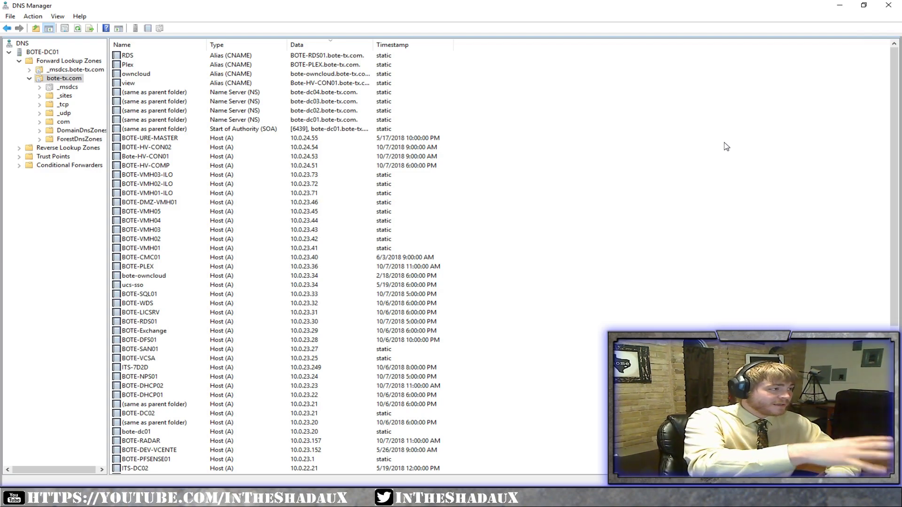
scroll(257, 251, down, 5)
scroll(257, 251, up, 5)
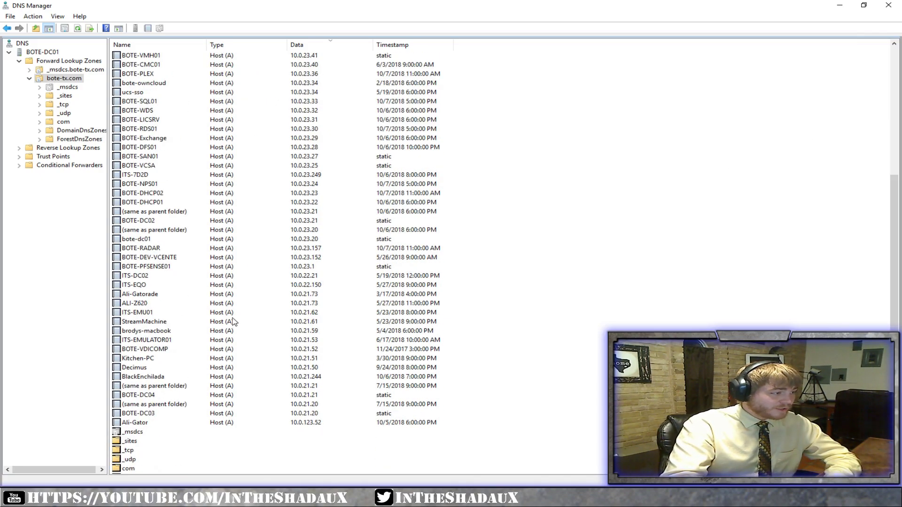